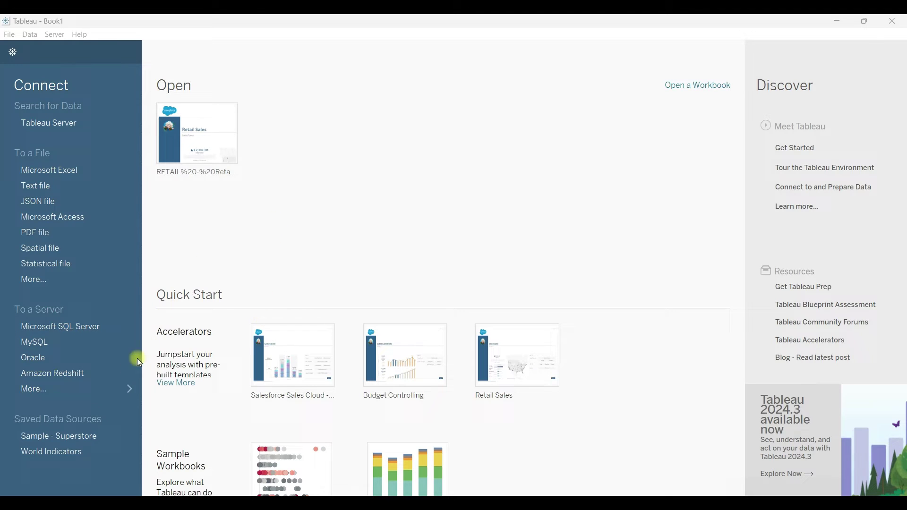
# Step: Connect to Sample - Superstore and open the Add Extension gallery from the Marks type list
pyautogui.click(75, 437)
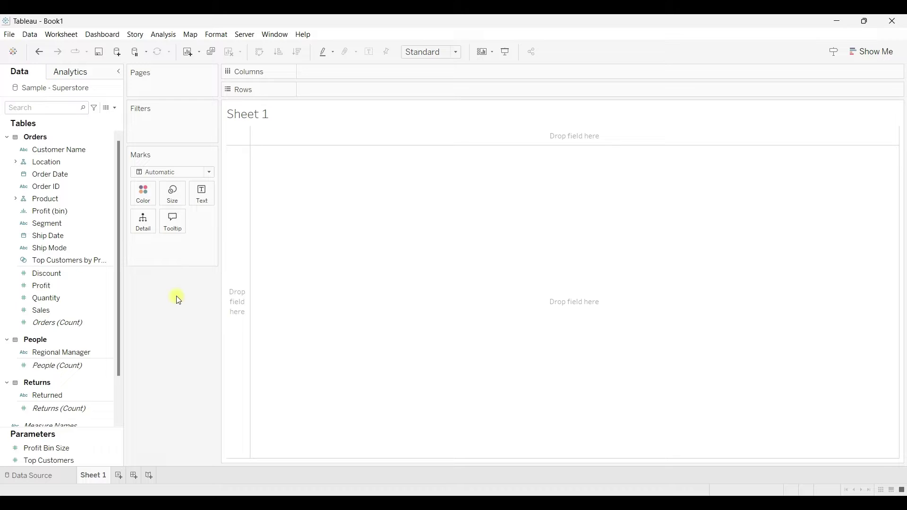
pyautogui.click(204, 173)
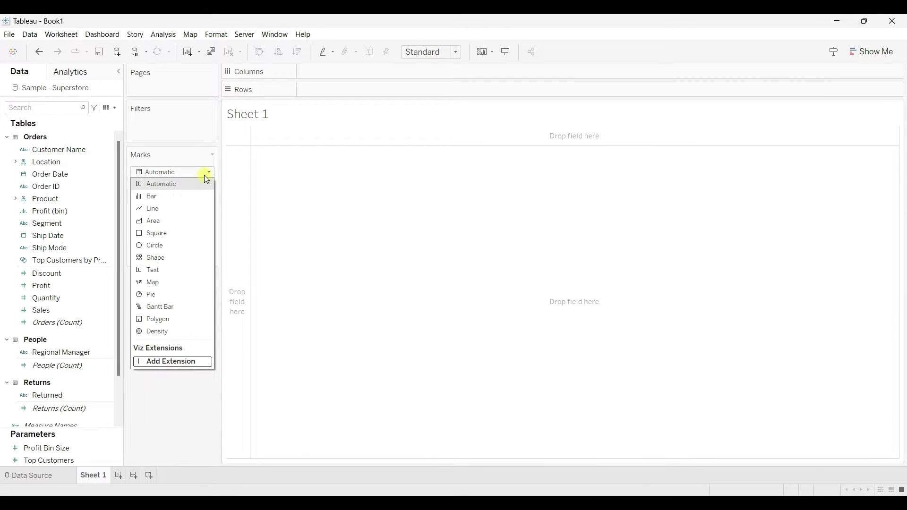
pyautogui.click(168, 362)
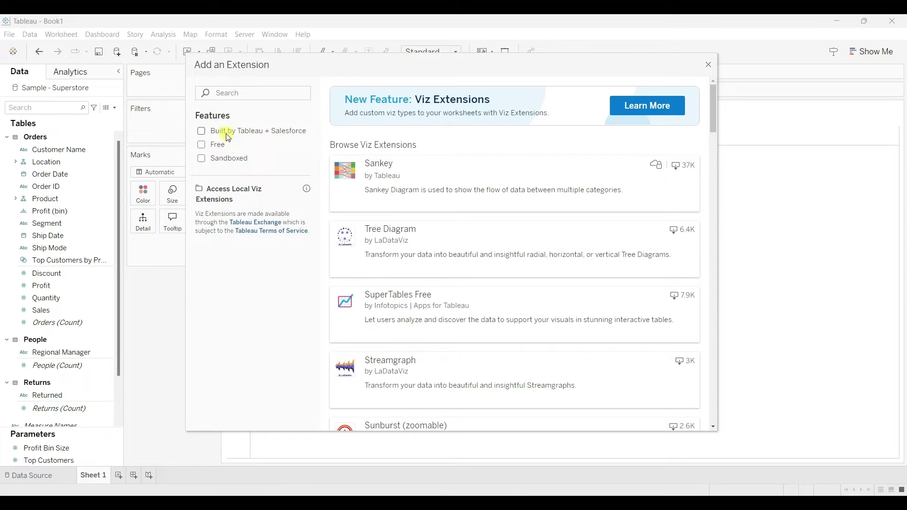
# Step: Filter extensions to Built by Tableau + Salesforce and add the Sankey extension to Sheet 1
pyautogui.click(202, 131)
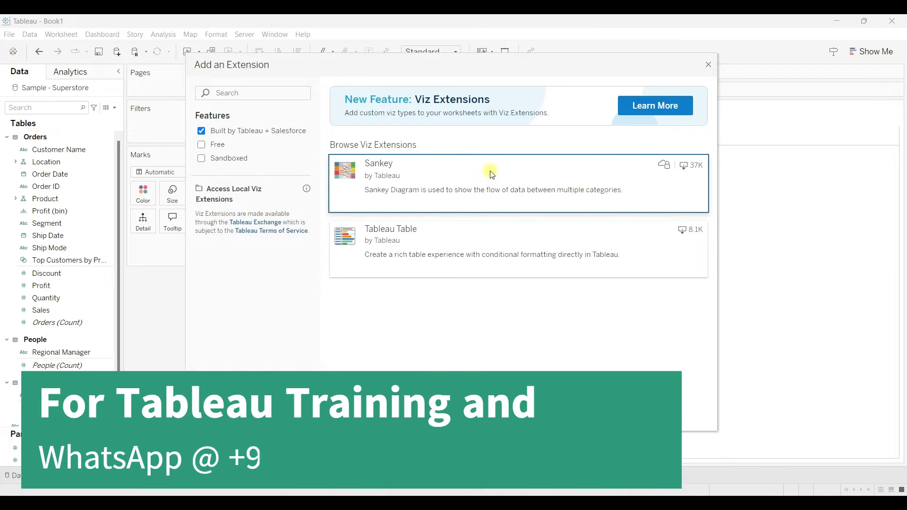
pyautogui.click(492, 175)
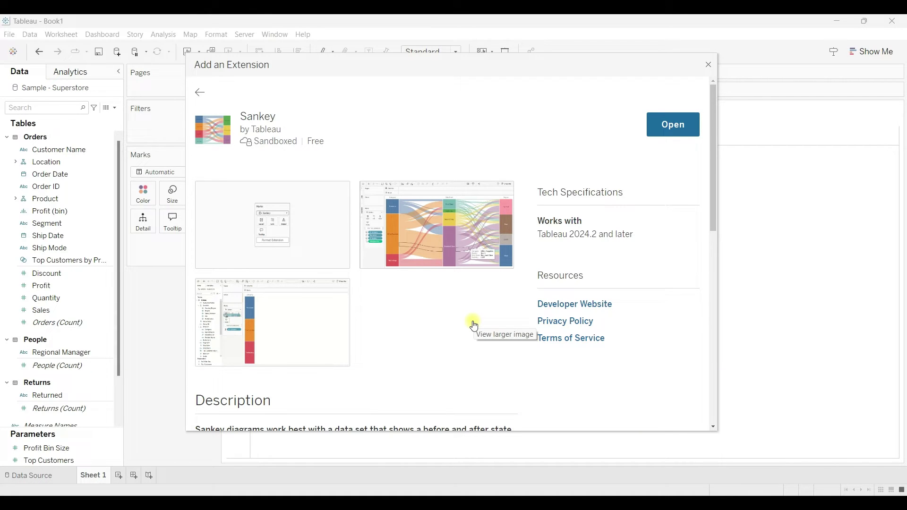
pyautogui.scroll(-4, 474, 326)
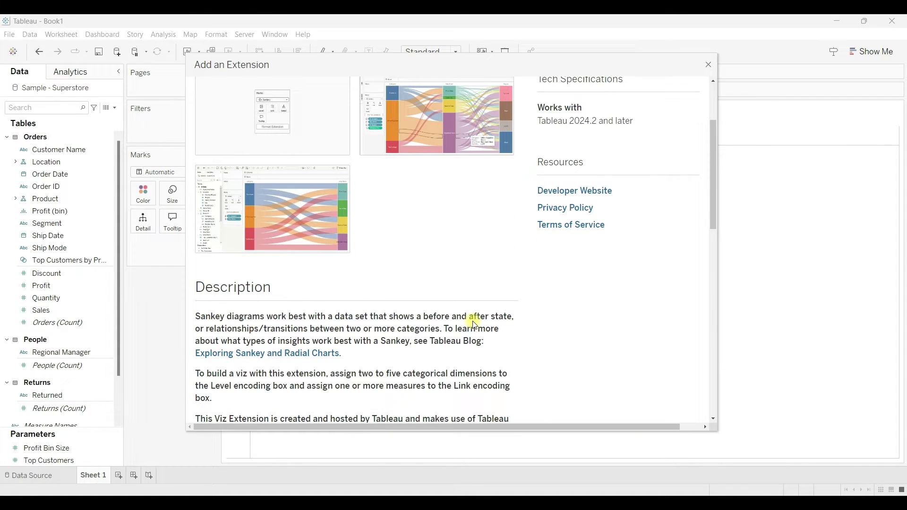
pyautogui.scroll(-6, 473, 348)
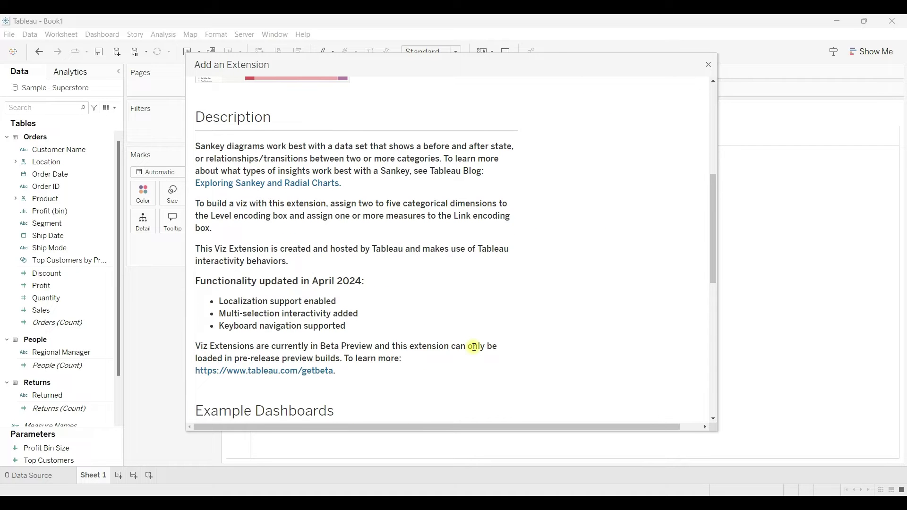
pyautogui.scroll(-4, 474, 347)
pyautogui.scroll(6, 474, 348)
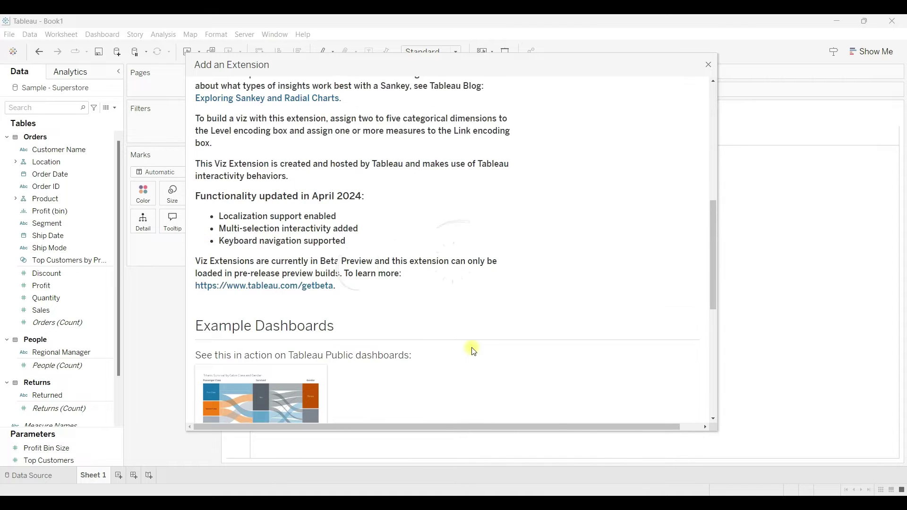
pyautogui.scroll(8, 473, 310)
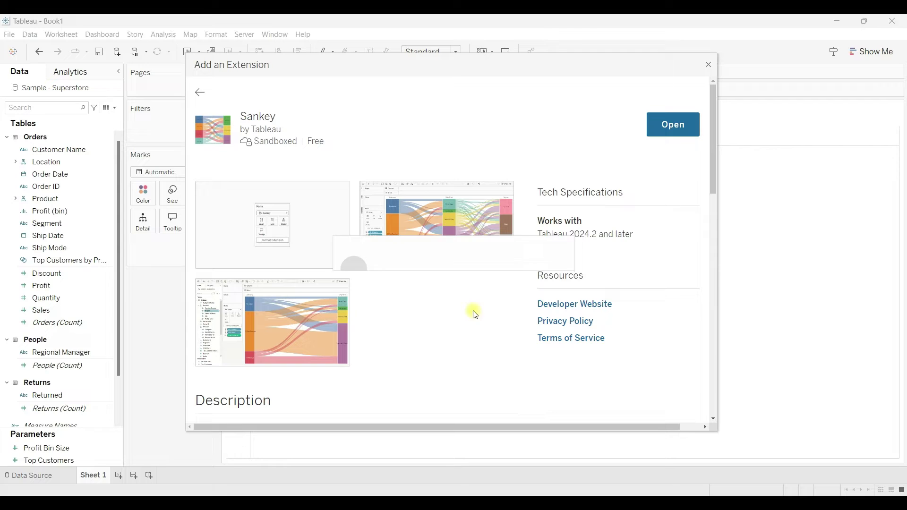
pyautogui.click(671, 126)
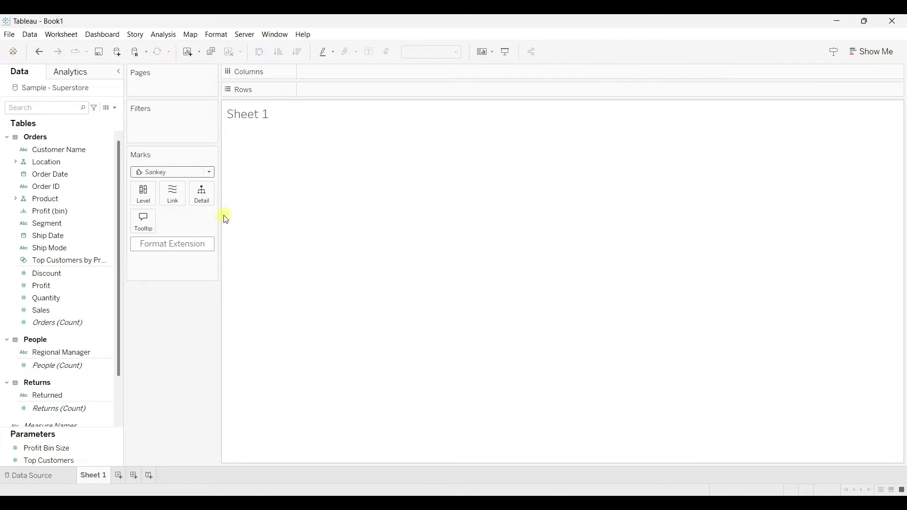
# Step: Widen the Marks cards column and return to the viz extension gallery via the Marks type list
pyautogui.moveTo(219, 216); pyautogui.dragTo(271, 215)
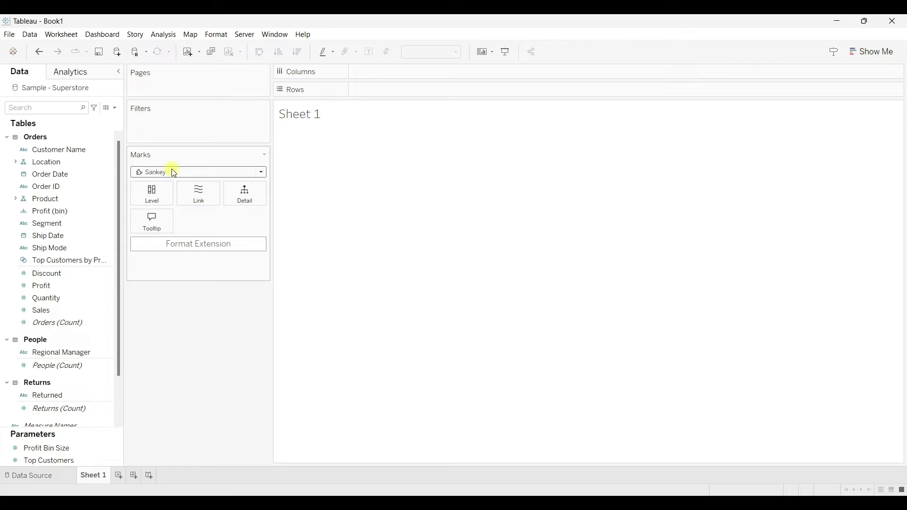
pyautogui.click(187, 173)
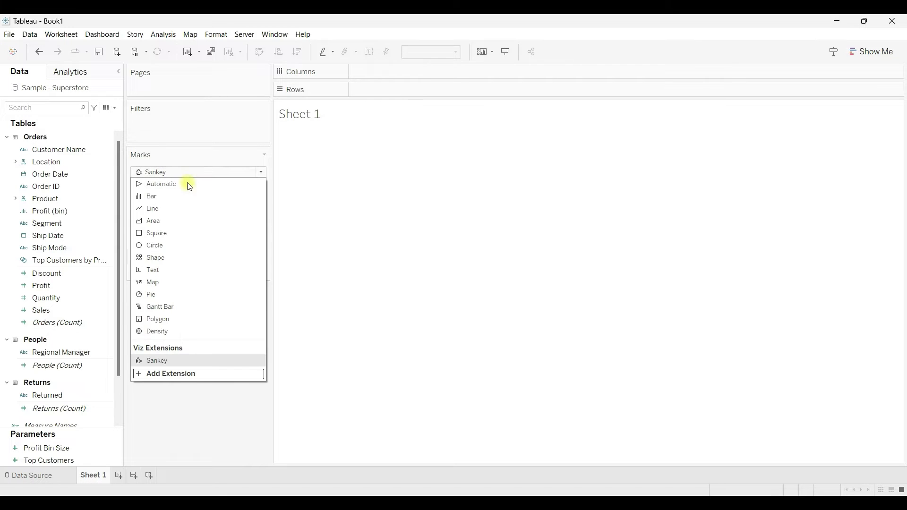
pyautogui.click(182, 375)
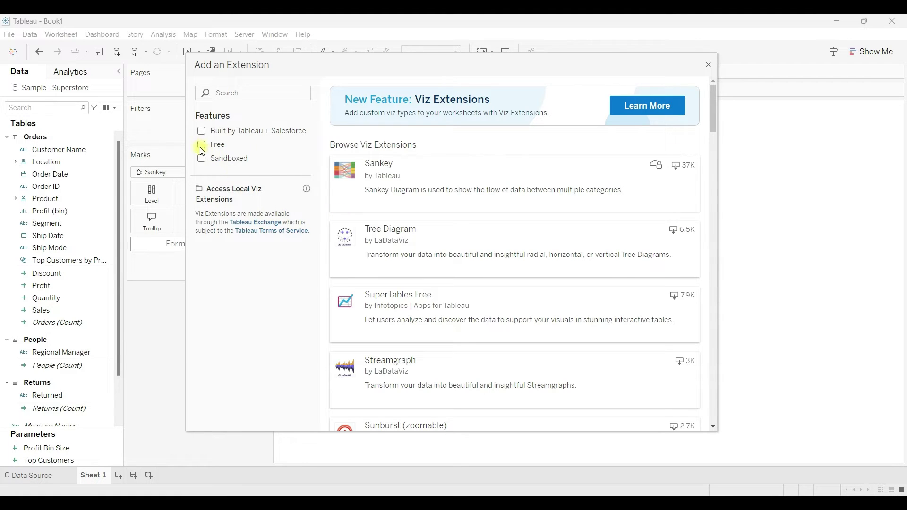
# Step: Filter to Free extensions and apply the Streamgraph extension to the sheet
pyautogui.click(201, 145)
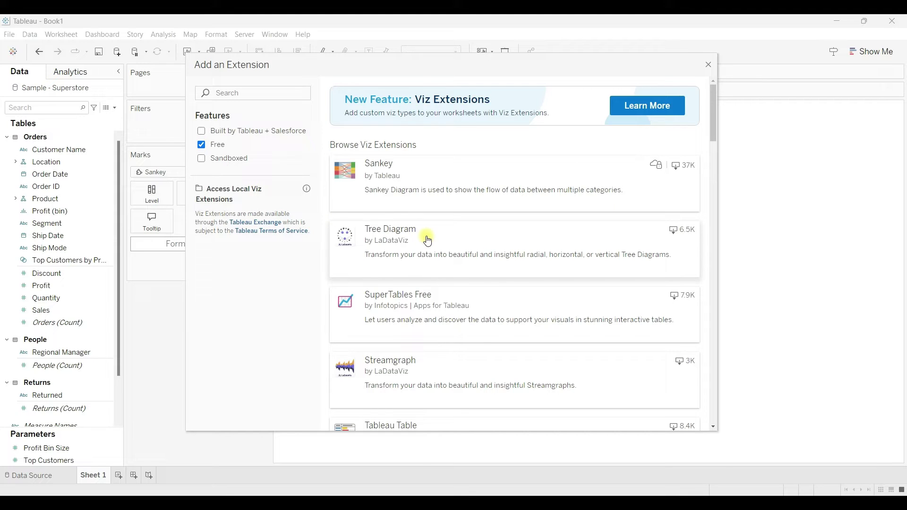
pyautogui.scroll(-3, 428, 240)
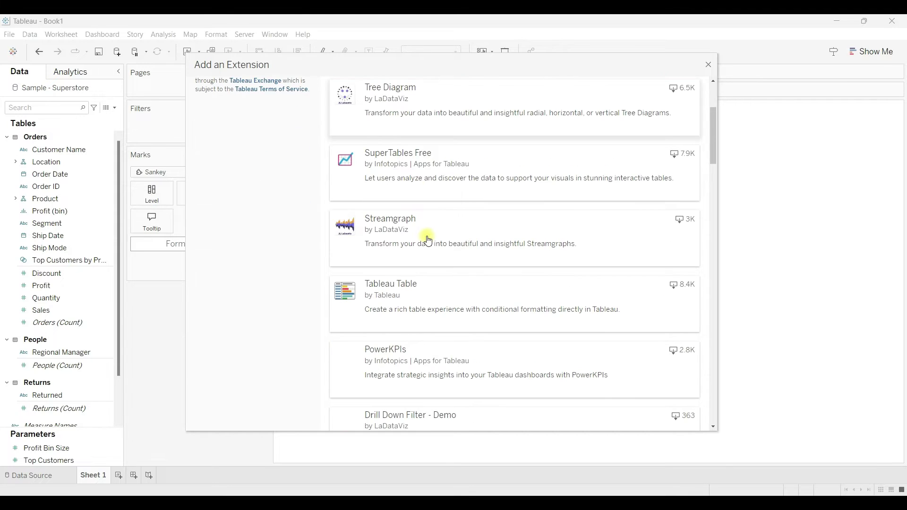
pyautogui.click(475, 239)
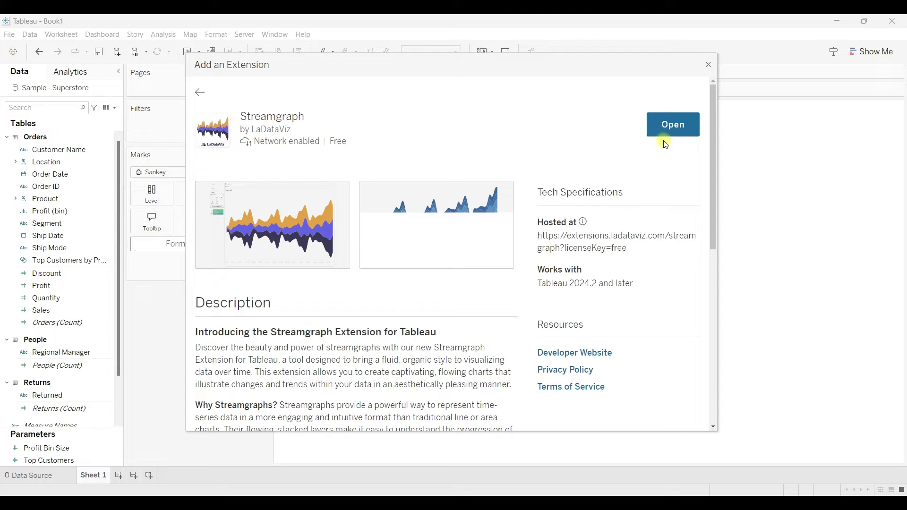
pyautogui.click(673, 128)
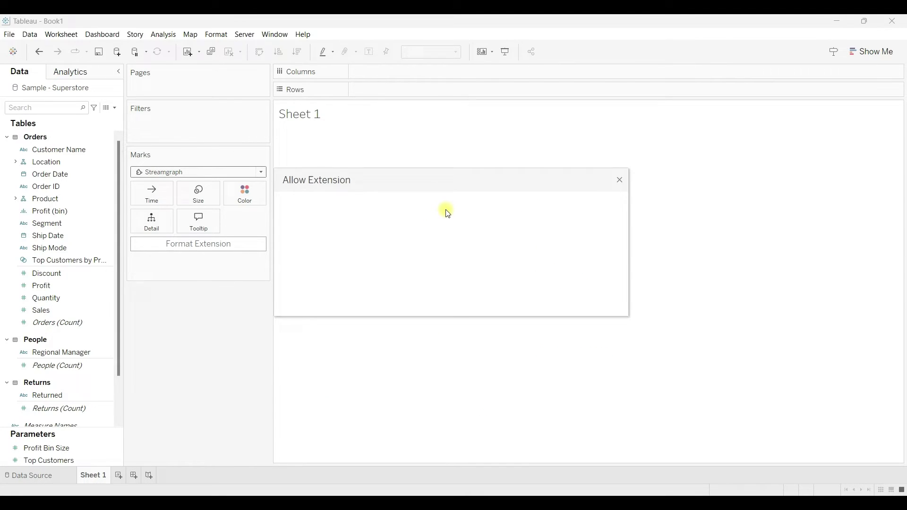
# Step: Move the Allow Extension prompt aside and allow Streamgraph to run
pyautogui.moveTo(391, 179); pyautogui.dragTo(472, 140)
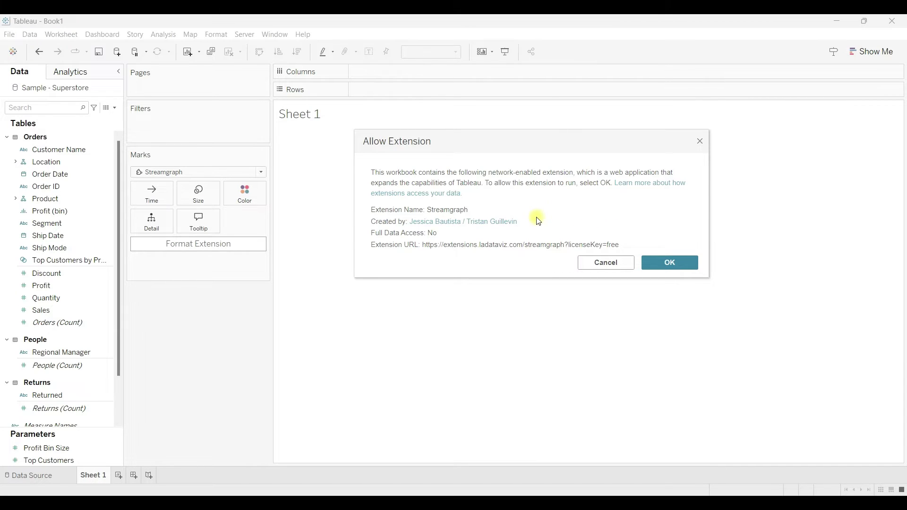
pyautogui.click(679, 262)
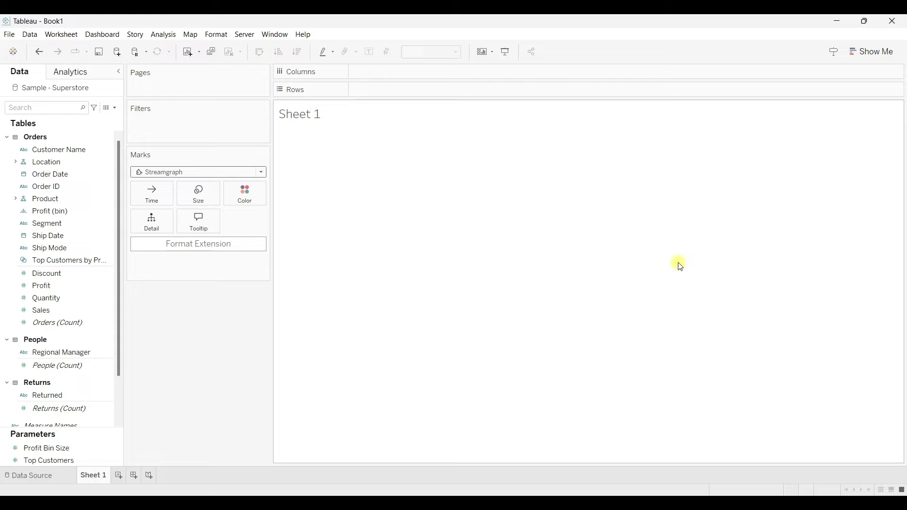
# Step: Switch the mark type back to Sankey and widen the Data pane to show full field names
pyautogui.click(205, 174)
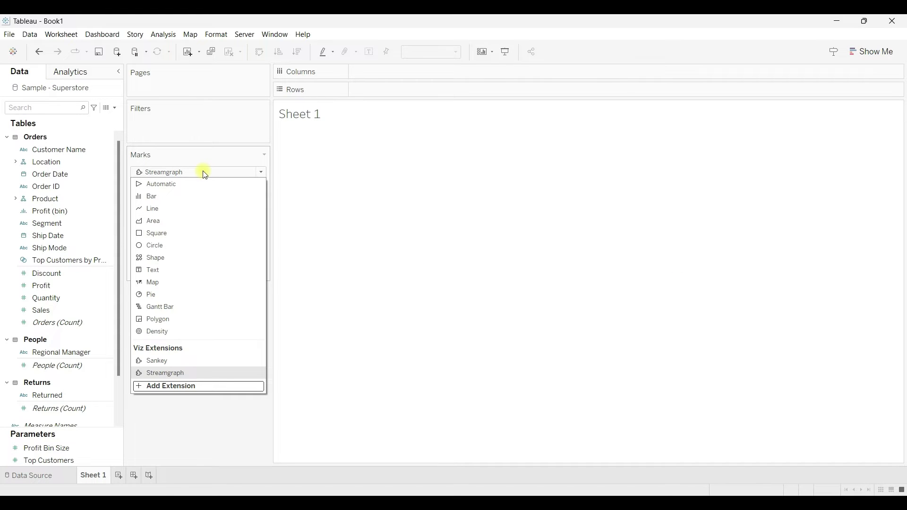
pyautogui.click(192, 362)
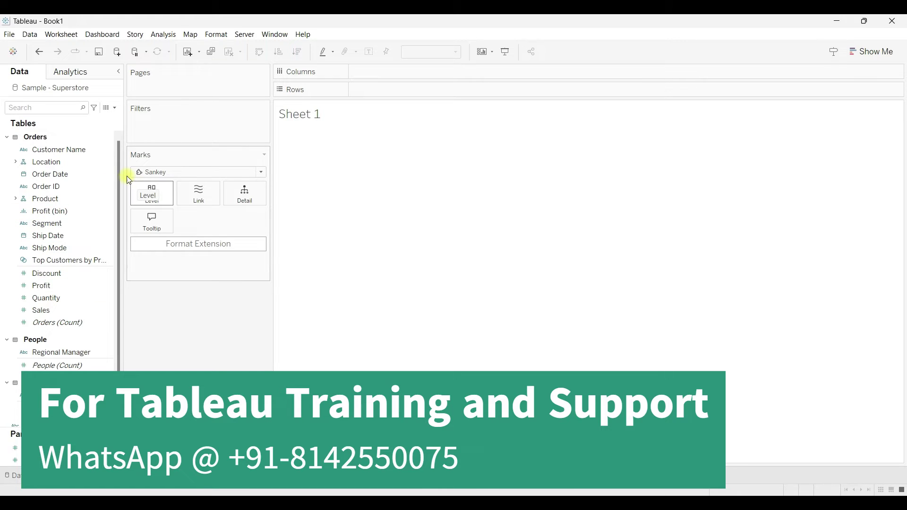
pyautogui.moveTo(122, 170); pyautogui.dragTo(186, 169)
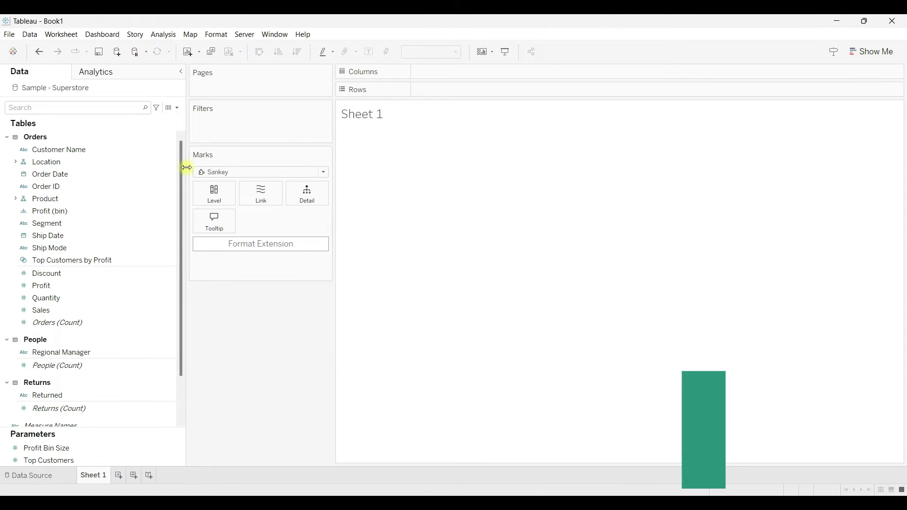
# Step: Toggle the mark type between Sankey and Streamgraph, finishing on Sankey
pyautogui.click(287, 174)
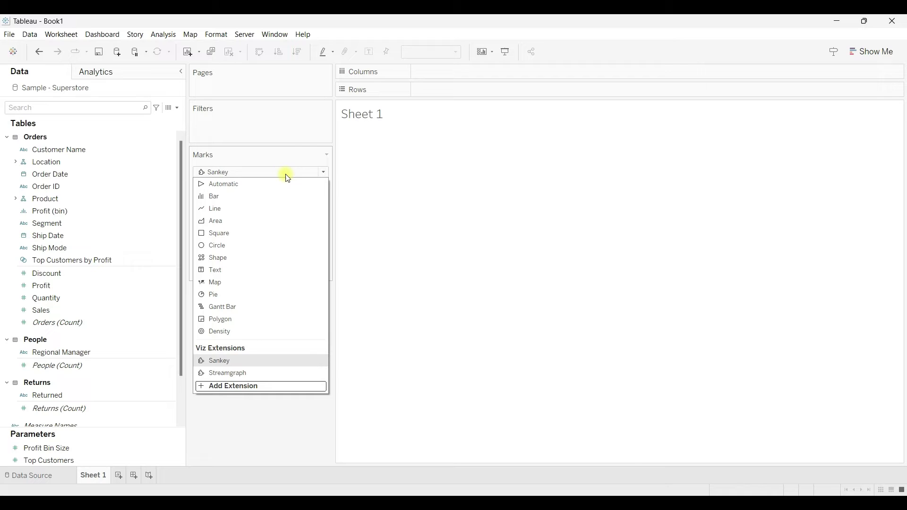
pyautogui.click(249, 362)
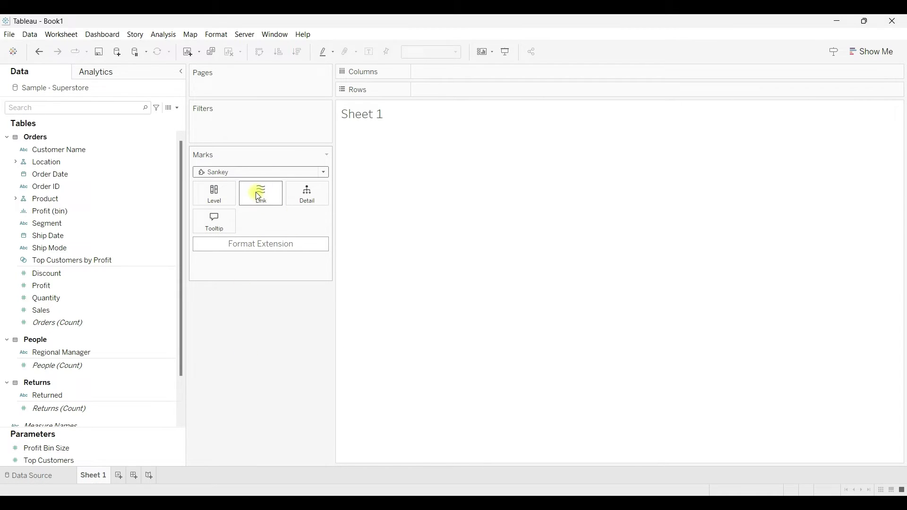
pyautogui.click(248, 173)
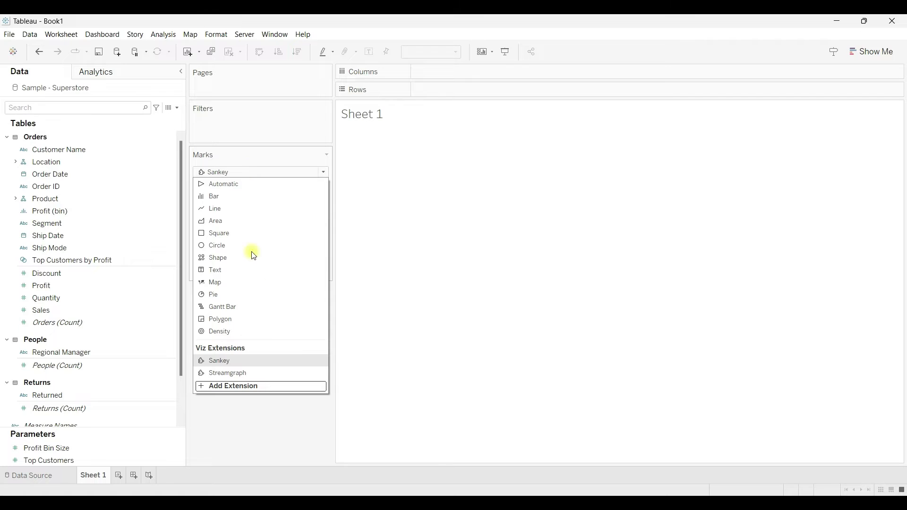
pyautogui.click(253, 373)
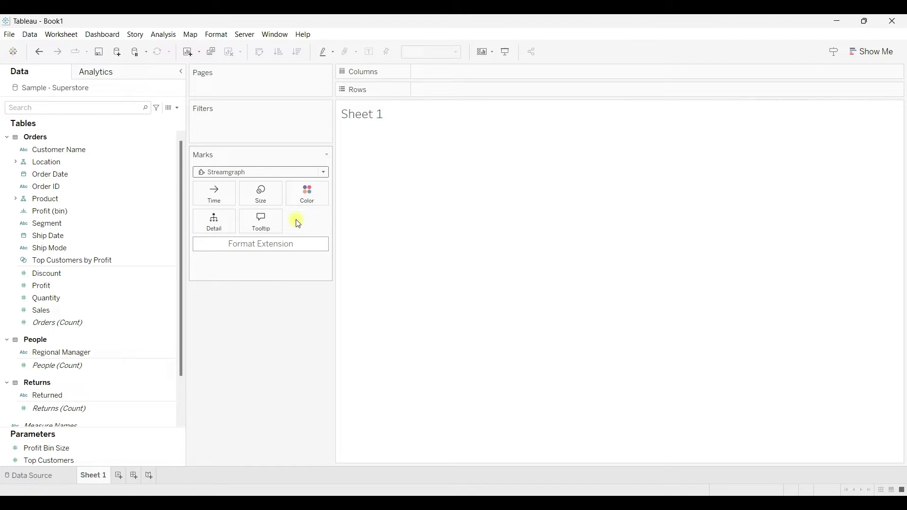
pyautogui.click(279, 173)
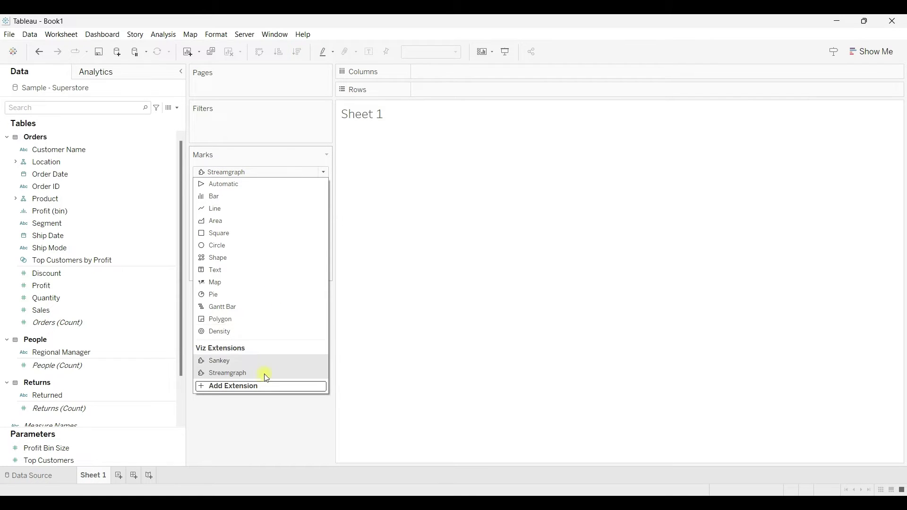
pyautogui.click(243, 362)
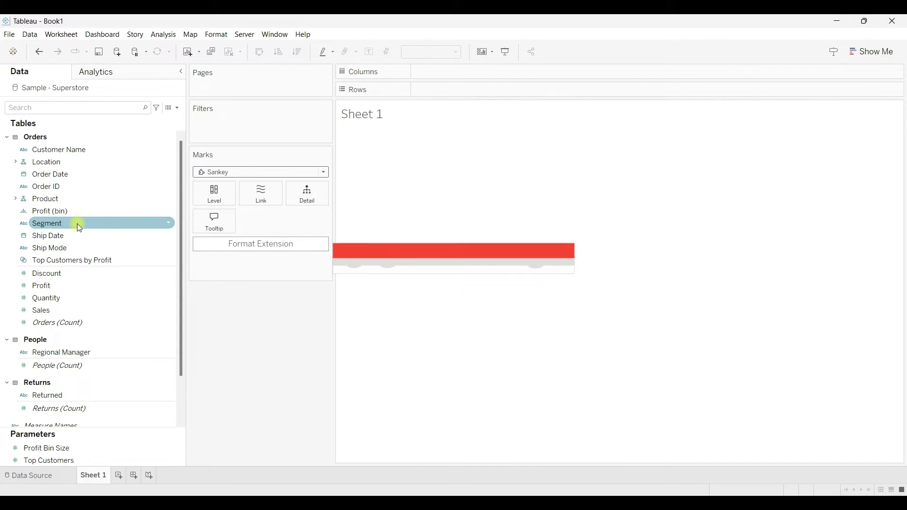
# Step: Expand Product and place Category, then Segment, on the Sankey's Level encoding
pyautogui.scroll(-2, 92, 223)
pyautogui.scroll(-1, 92, 222)
pyautogui.scroll(3, 92, 222)
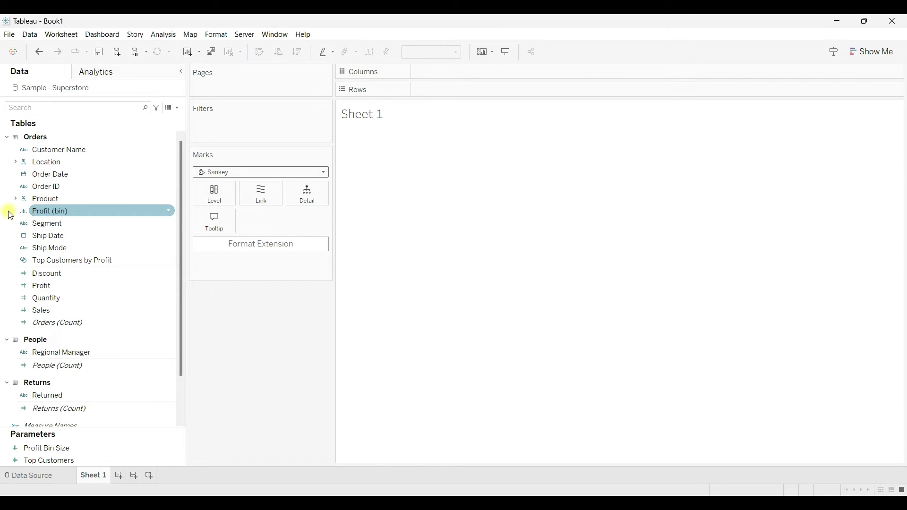
pyautogui.click(16, 198)
pyautogui.moveTo(50, 213); pyautogui.dragTo(200, 195)
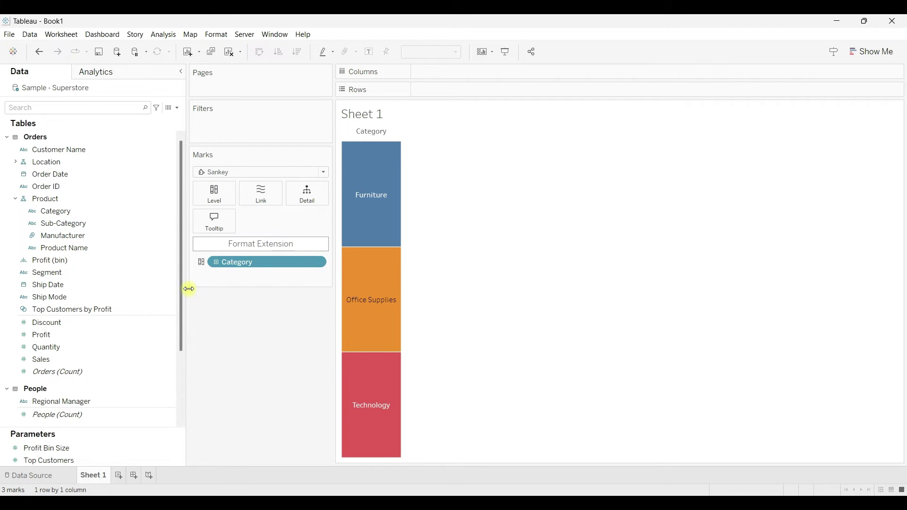
pyautogui.click(82, 235)
pyautogui.moveTo(56, 274); pyautogui.dragTo(215, 195)
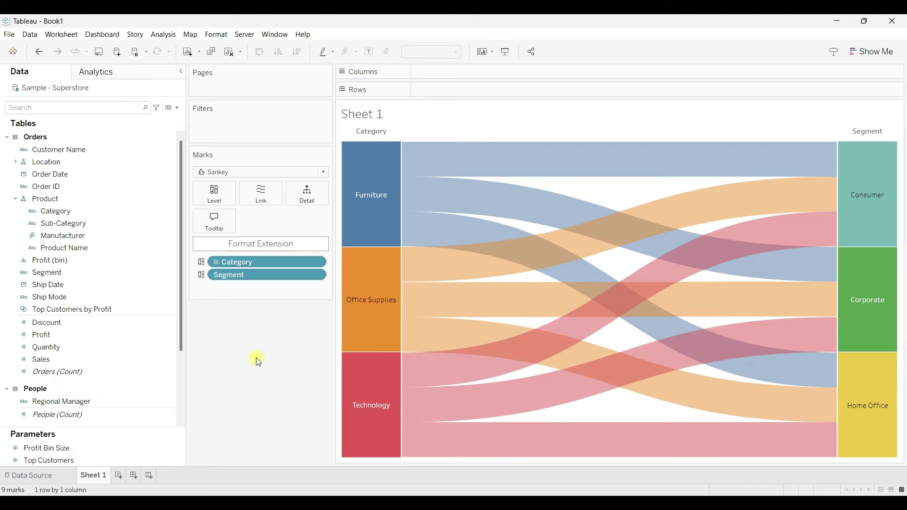
# Step: Put Sales on Link so SUM(Sales) sizes each Category-to-Segment ribbon, totalling 2,326,534
pyautogui.click(83, 371)
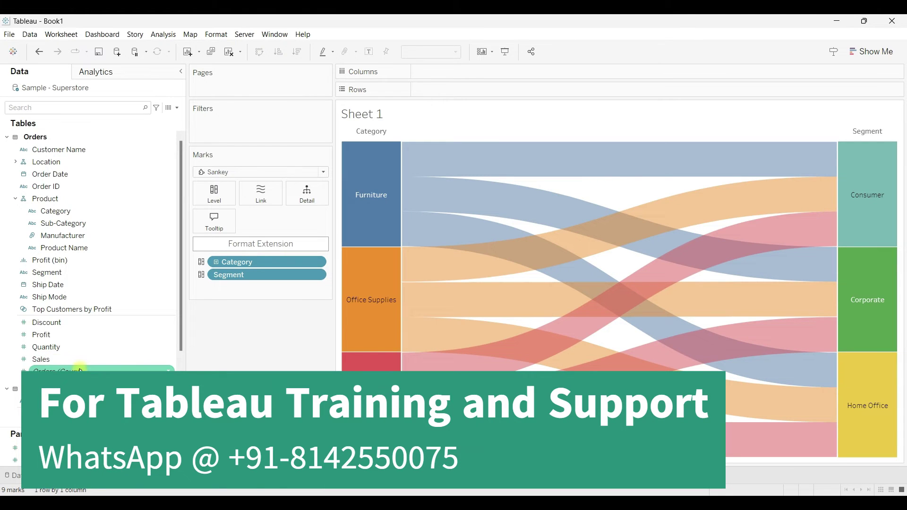
pyautogui.click(84, 363)
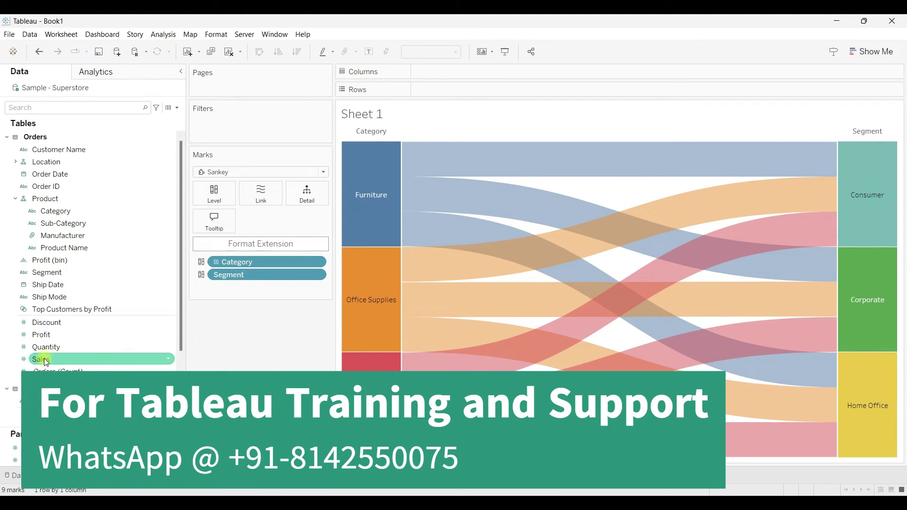
pyautogui.moveTo(44, 359); pyautogui.dragTo(257, 198)
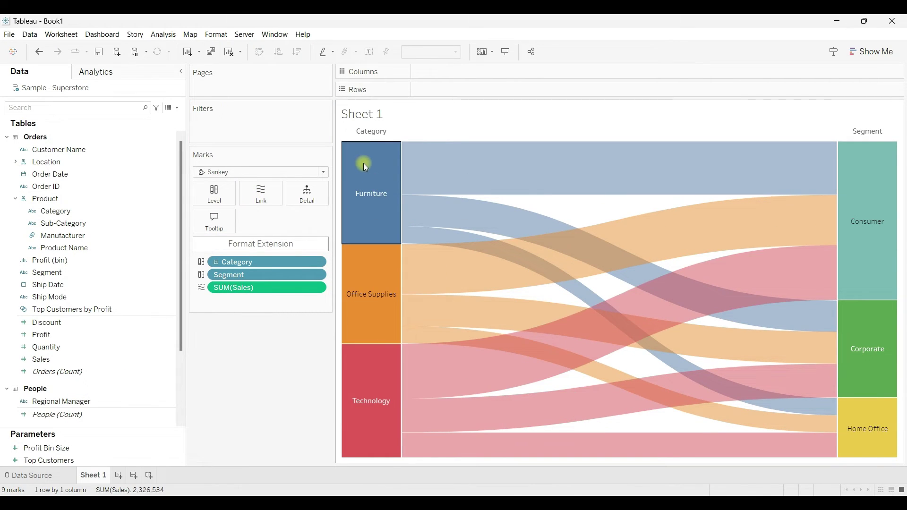
pyautogui.moveTo(561, 164)
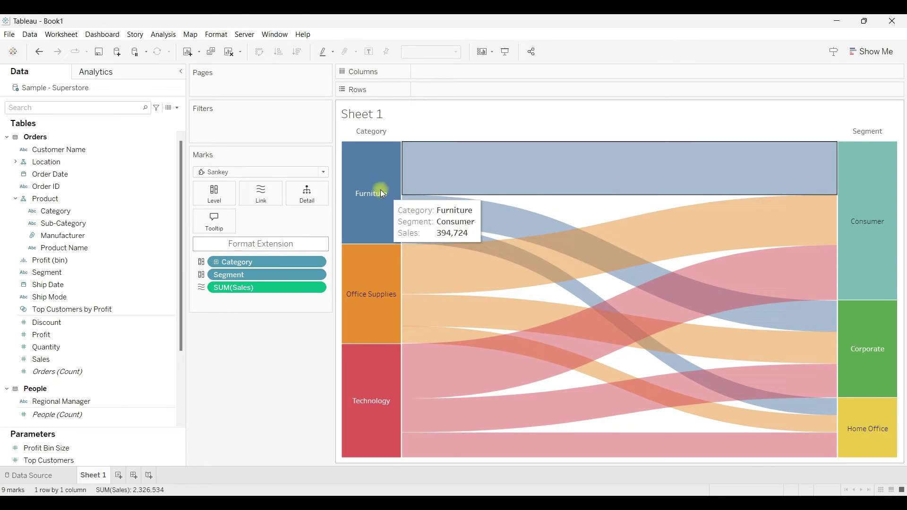
pyautogui.moveTo(466, 155)
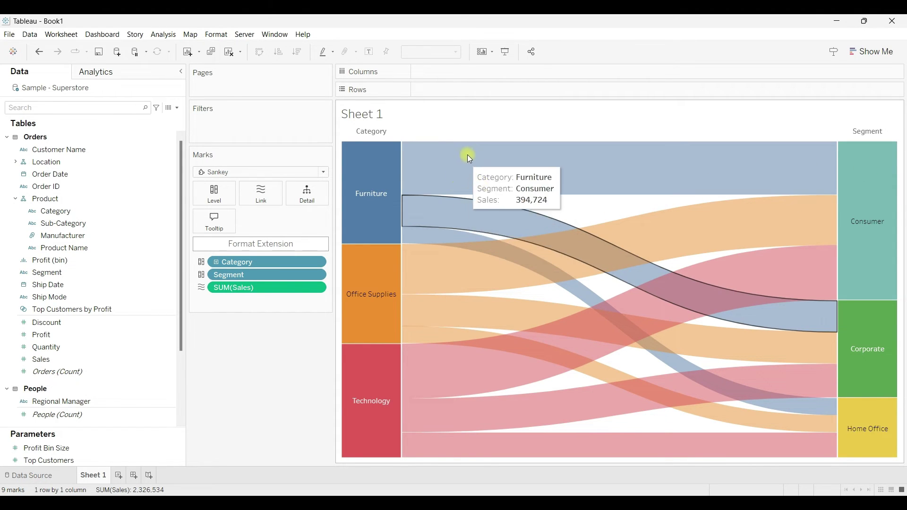
pyautogui.moveTo(491, 213)
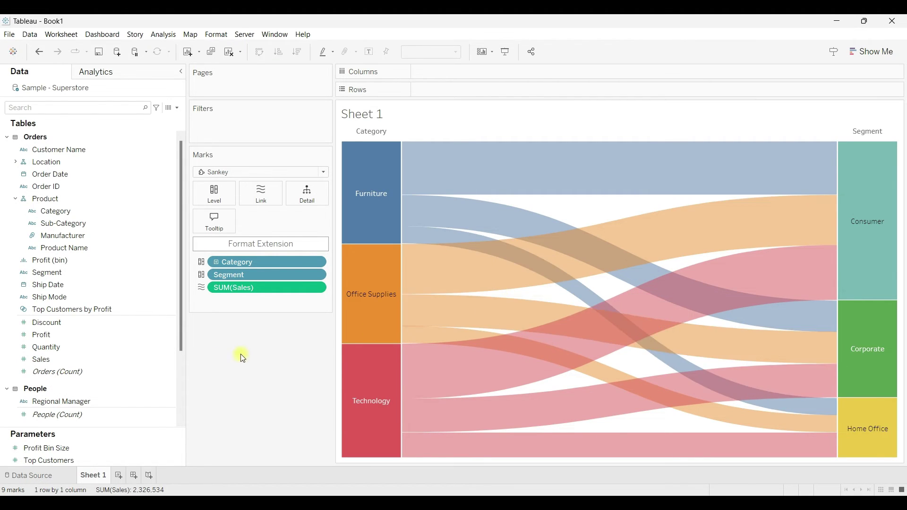
# Step: Add Sub-Category as a third level and reorder levels to Segment, Category, Sub-Category
pyautogui.moveTo(55, 223); pyautogui.dragTo(200, 193)
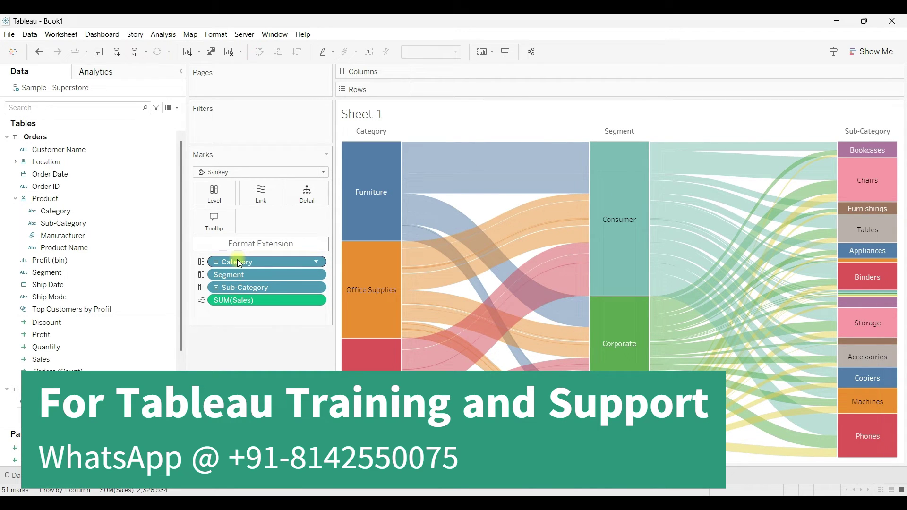
pyautogui.moveTo(239, 263); pyautogui.dragTo(273, 265)
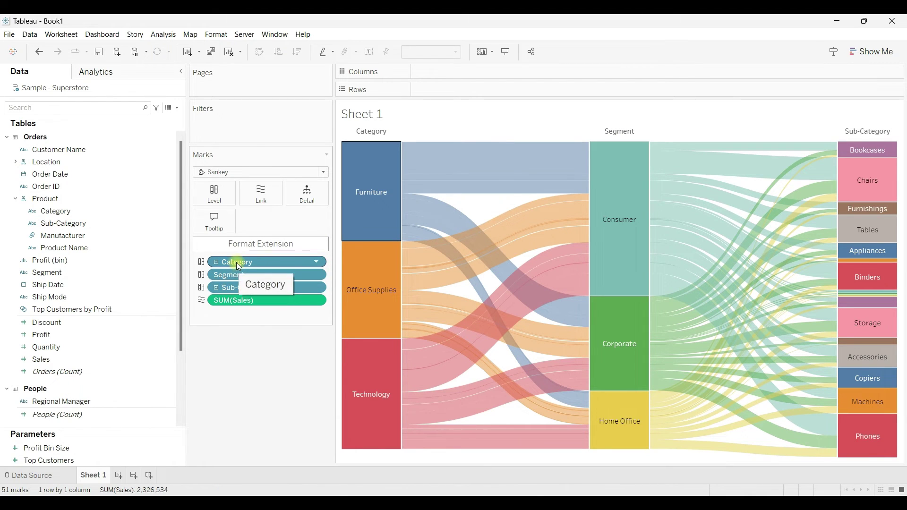
pyautogui.moveTo(236, 262); pyautogui.dragTo(235, 283)
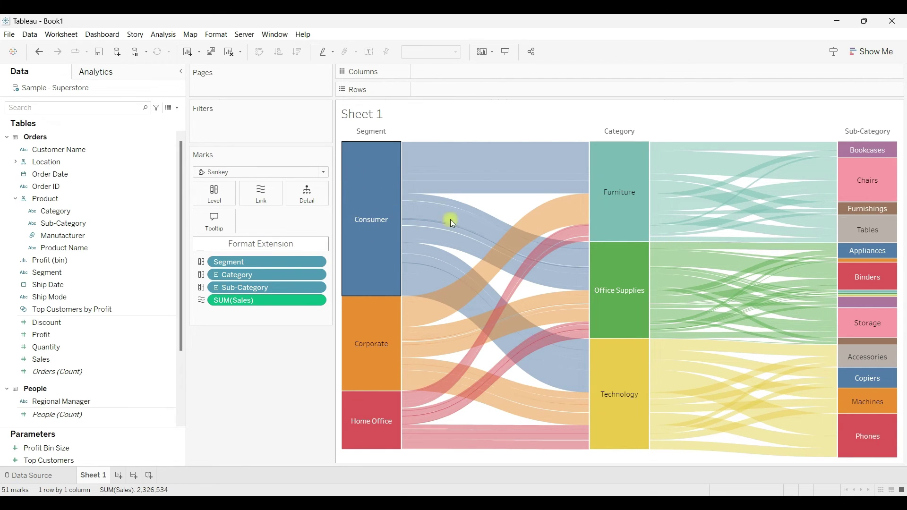
pyautogui.click(513, 160)
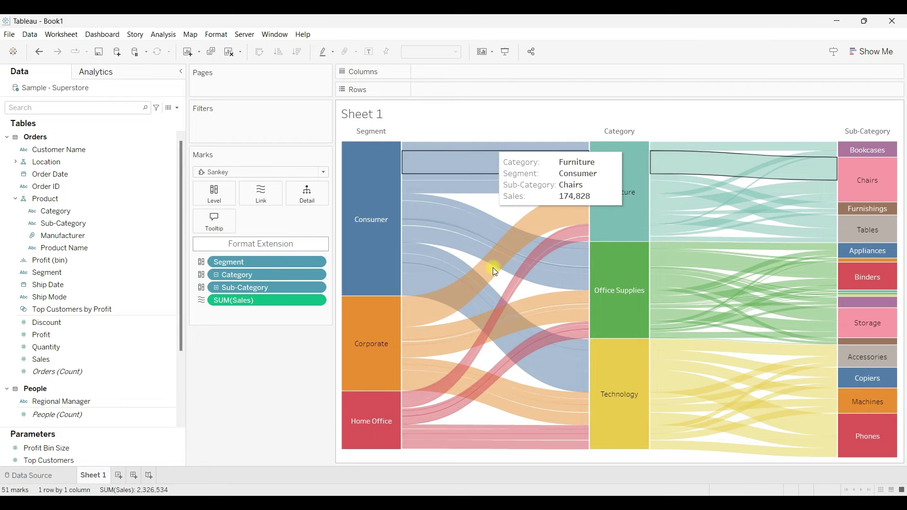
pyautogui.click(614, 263)
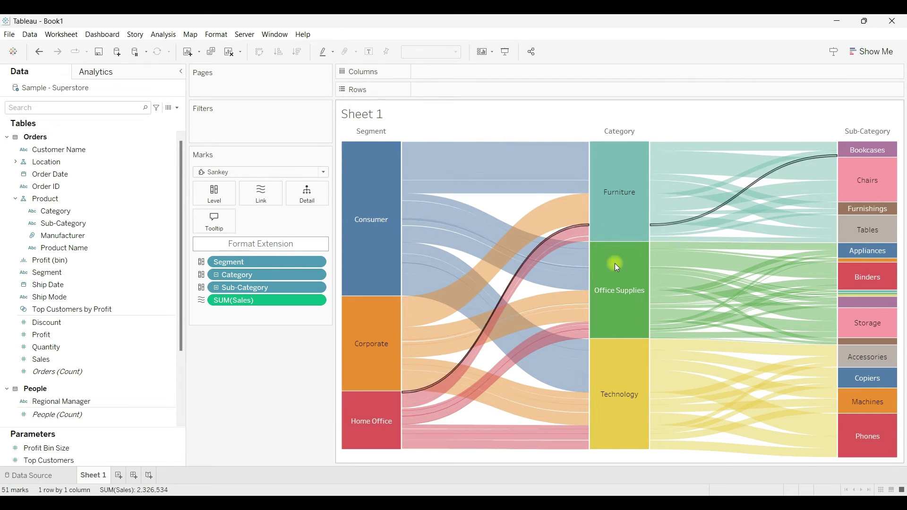
# Step: In Format Extension, set the level Width to 80 and Edge Padding to 5
pyautogui.click(261, 244)
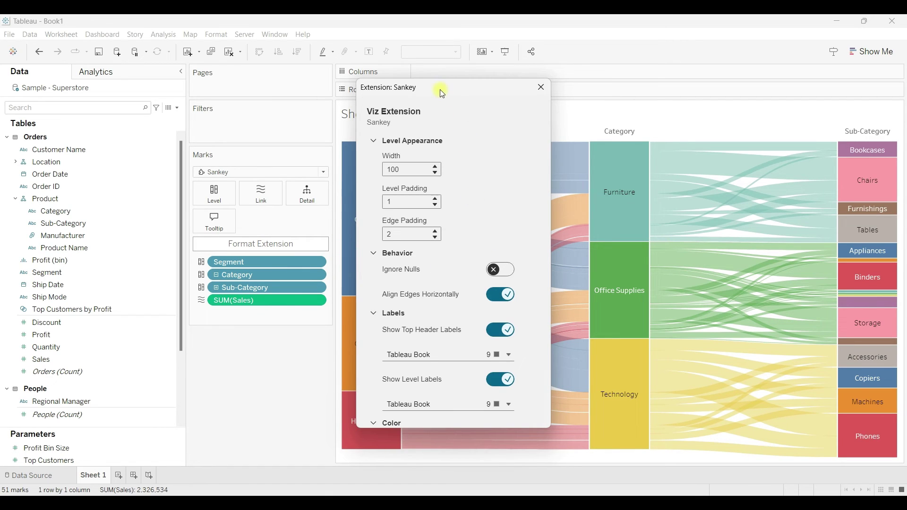
pyautogui.moveTo(440, 90); pyautogui.dragTo(646, 74)
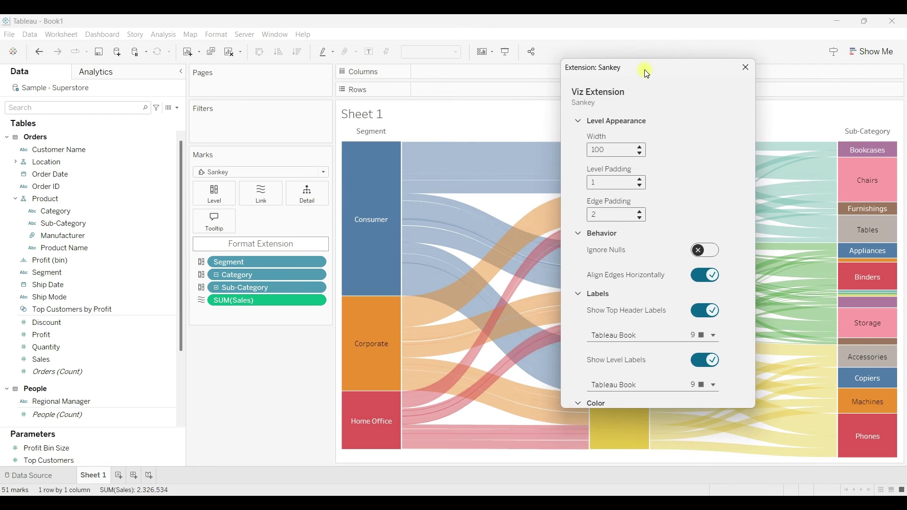
pyautogui.click(601, 154)
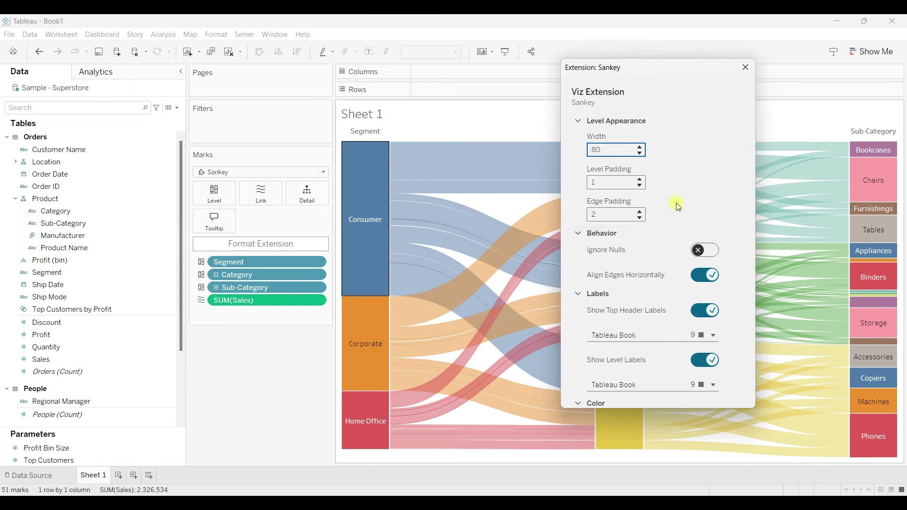
pyautogui.click(640, 218)
pyautogui.click(640, 219)
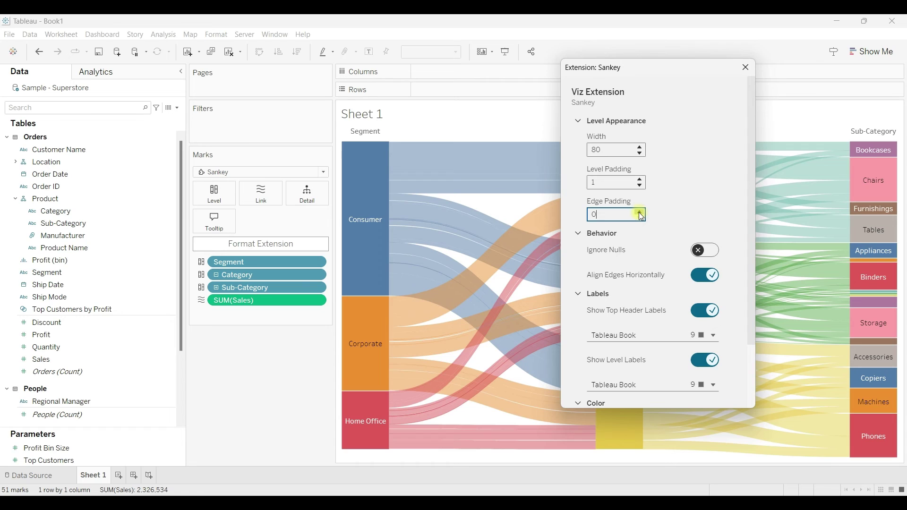
pyautogui.click(640, 213)
pyautogui.click(640, 212)
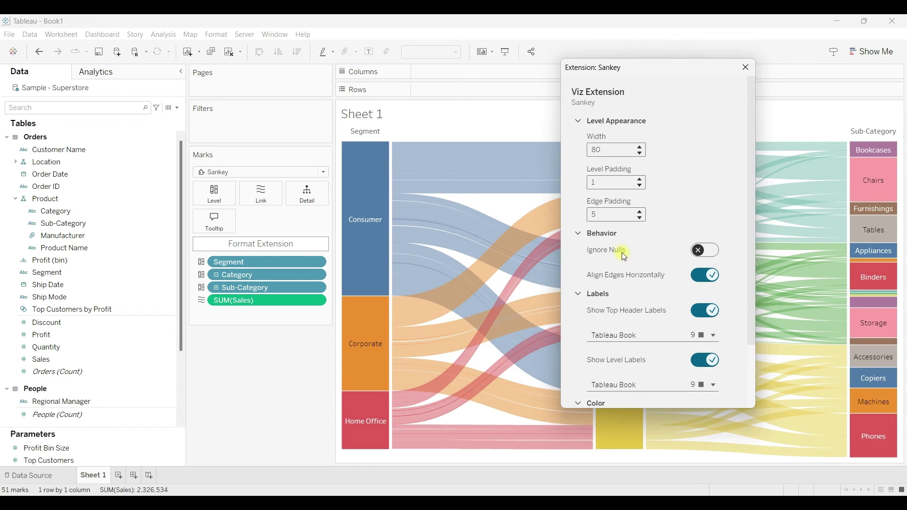
# Step: Turn on Ignore Nulls, keep Align Edges Horizontally and the Tableau 10 palette, then close
pyautogui.click(712, 254)
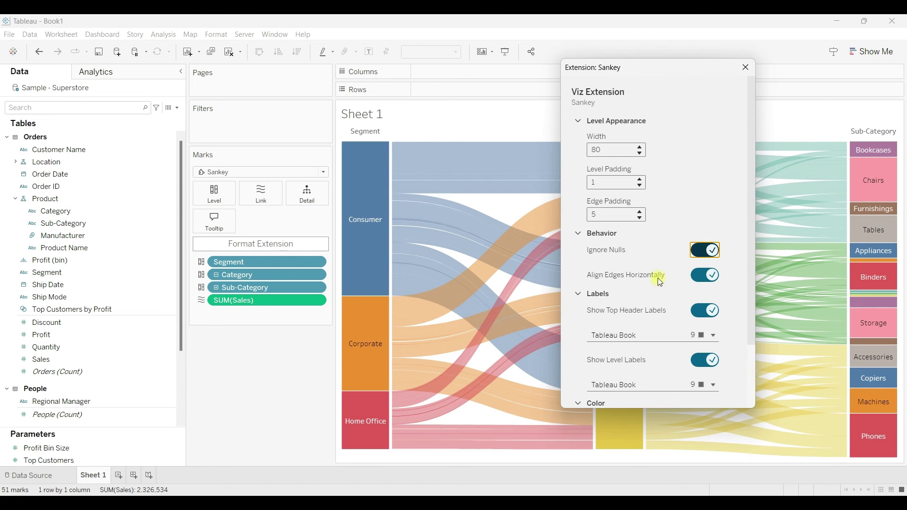
pyautogui.click(700, 276)
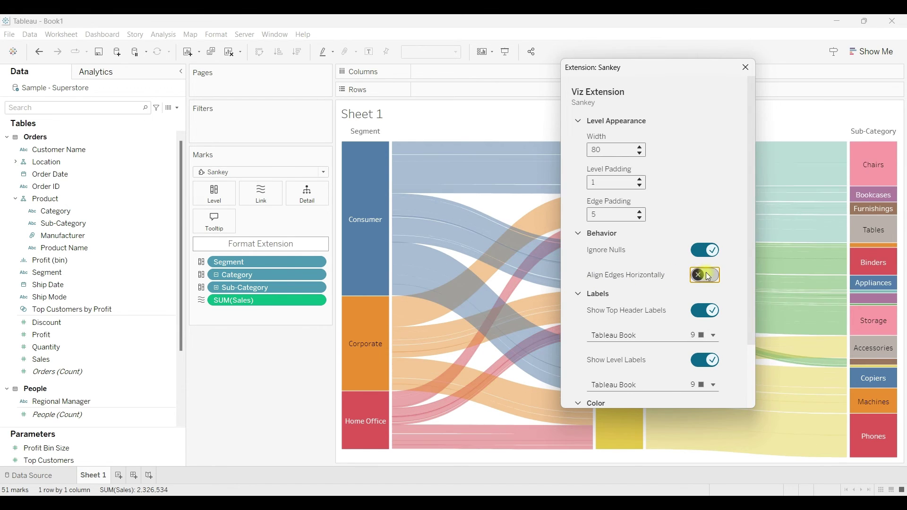
pyautogui.click(711, 277)
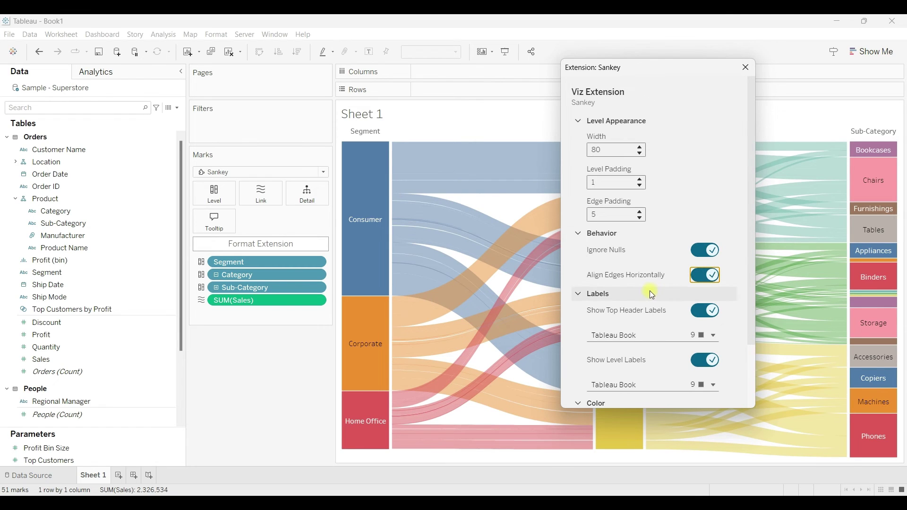
pyautogui.scroll(-2, 650, 290)
pyautogui.scroll(-1, 647, 295)
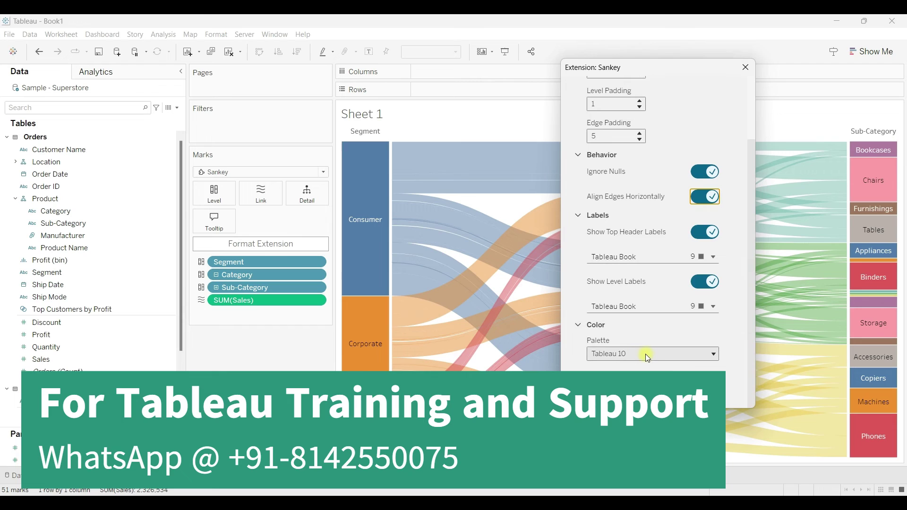
pyautogui.click(647, 353)
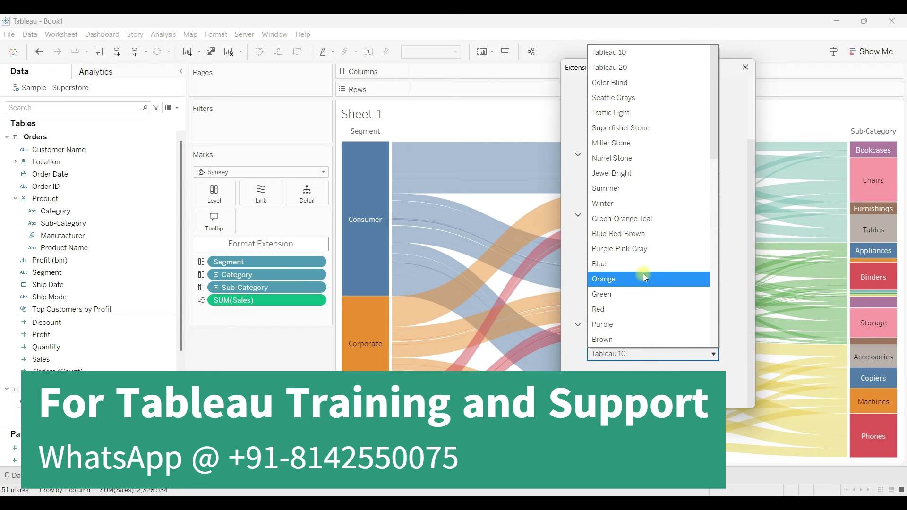
pyautogui.scroll(-3, 643, 274)
pyautogui.click(737, 260)
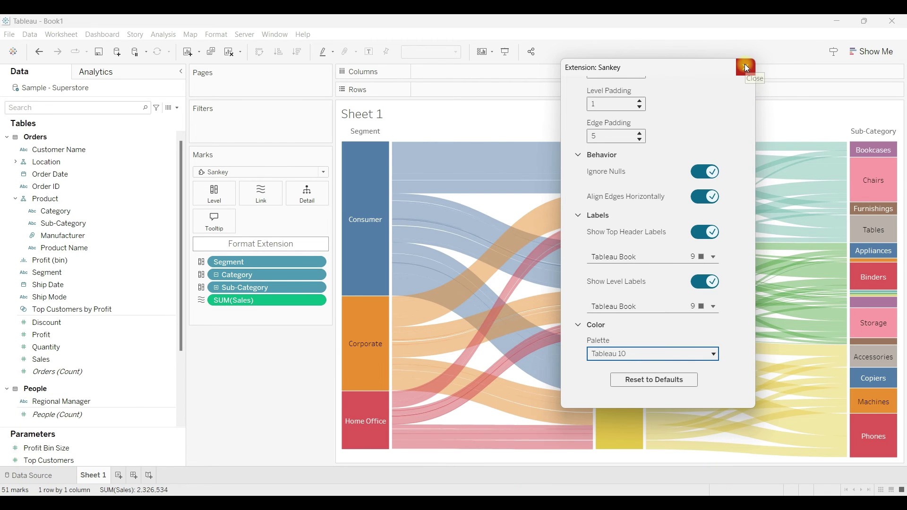
pyautogui.click(745, 67)
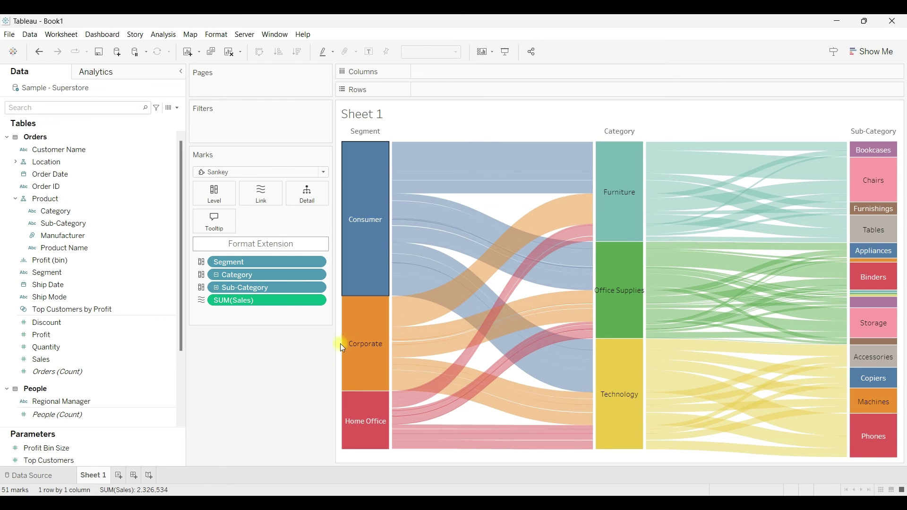
pyautogui.click(303, 35)
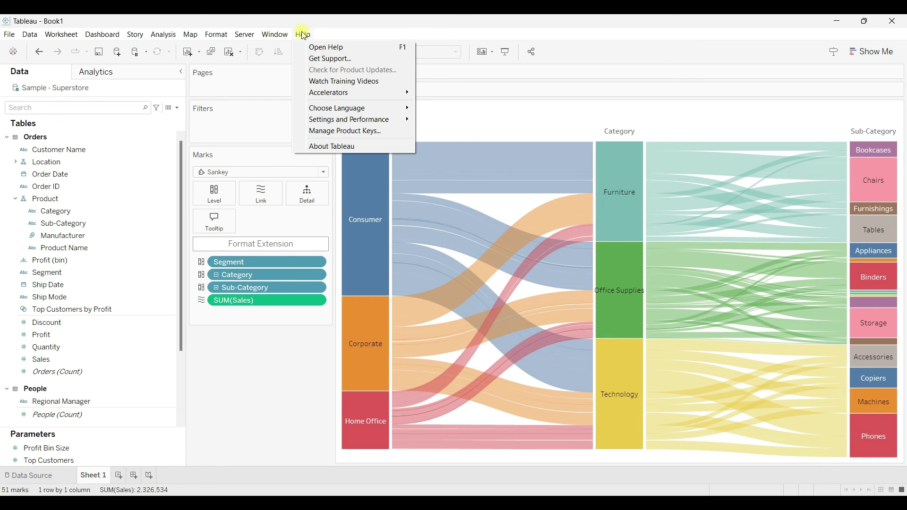
pyautogui.moveTo(331, 125)
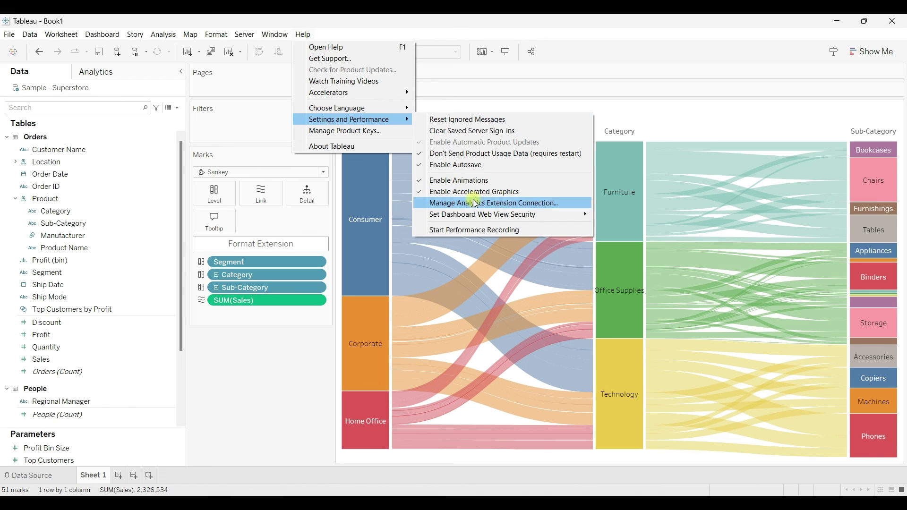
pyautogui.moveTo(477, 219)
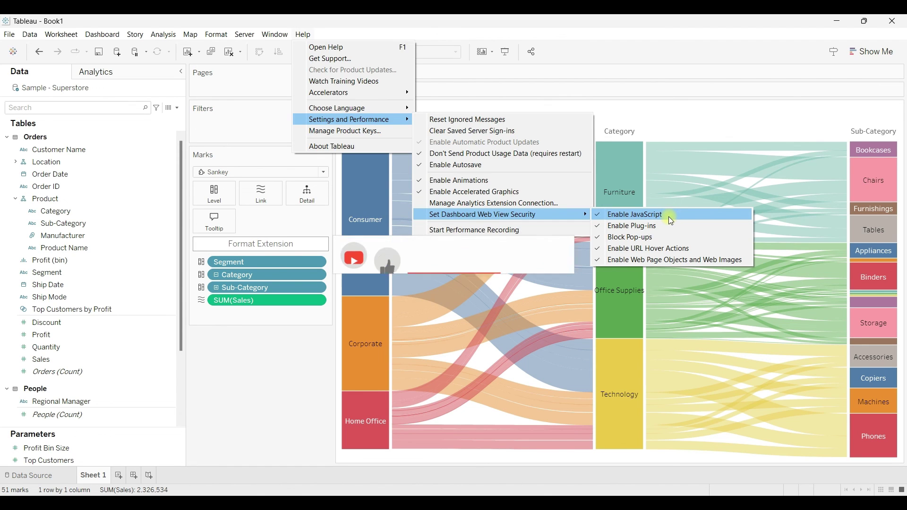
pyautogui.click(264, 368)
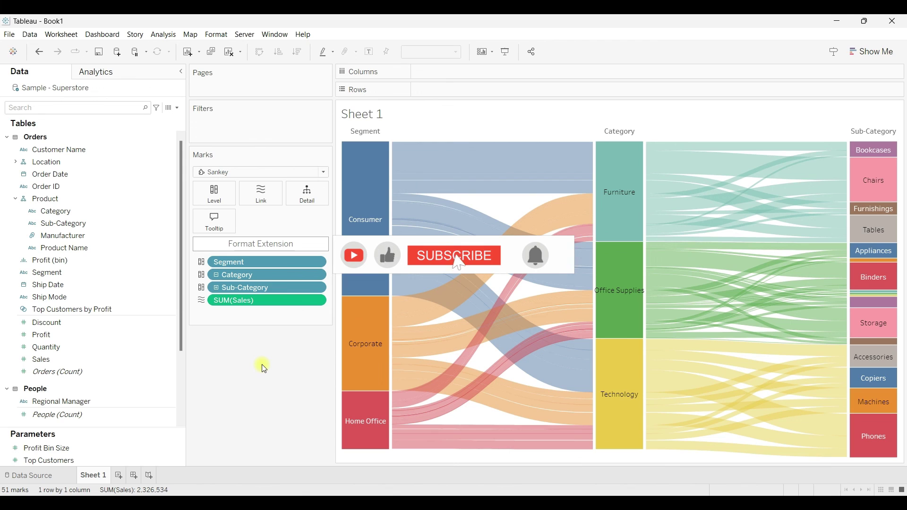